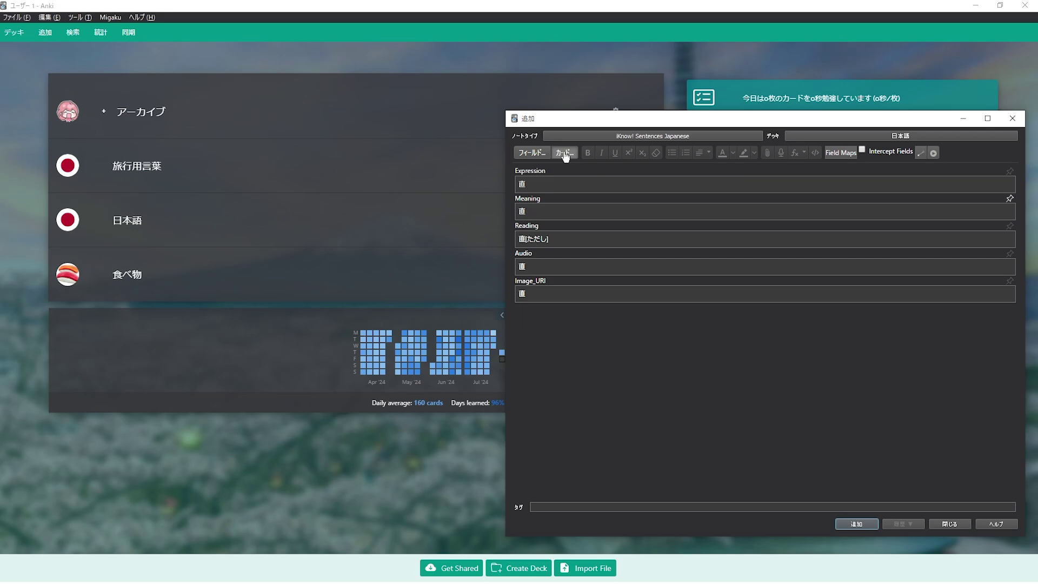
- Open the card templates and select 直 in the front preview
click(227, 110)
click(653, 80)
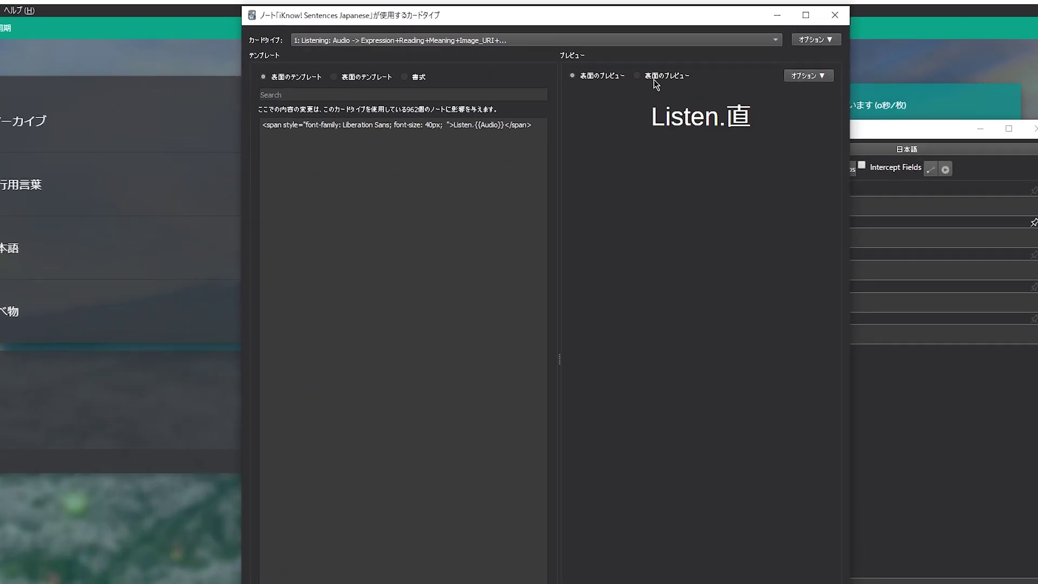
double_click(606, 175)
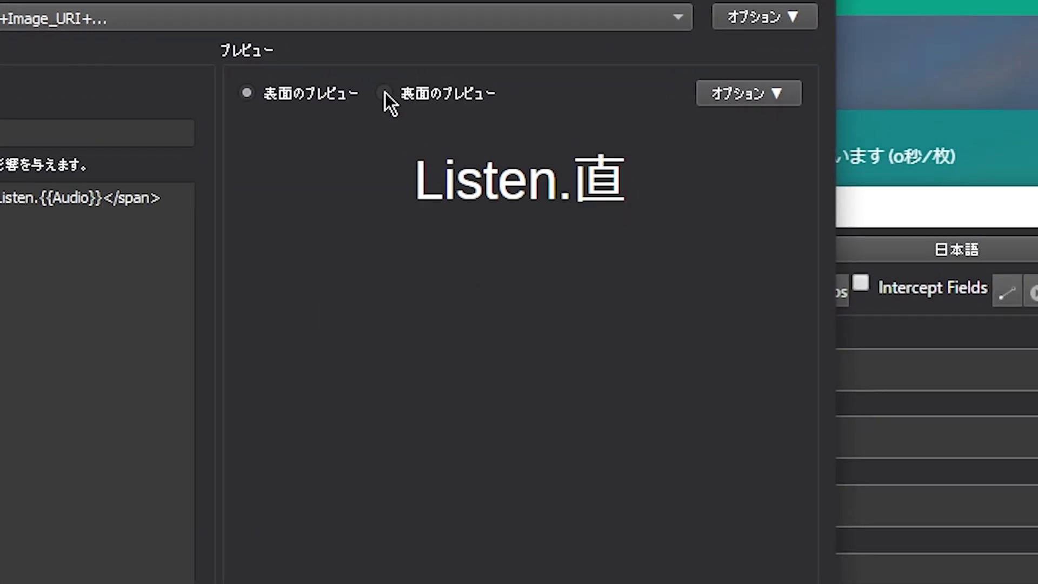
- Show the back preview and highlight the 直 lines with the reading ただし
click(403, 92)
drag(479, 268, 568, 572)
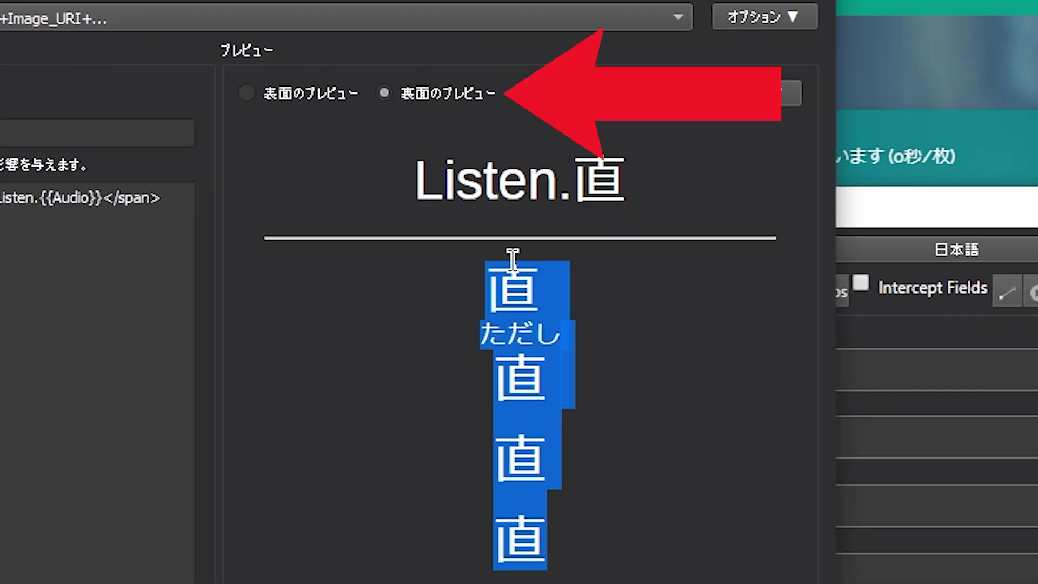
click(475, 284)
drag(474, 284, 568, 569)
click(649, 568)
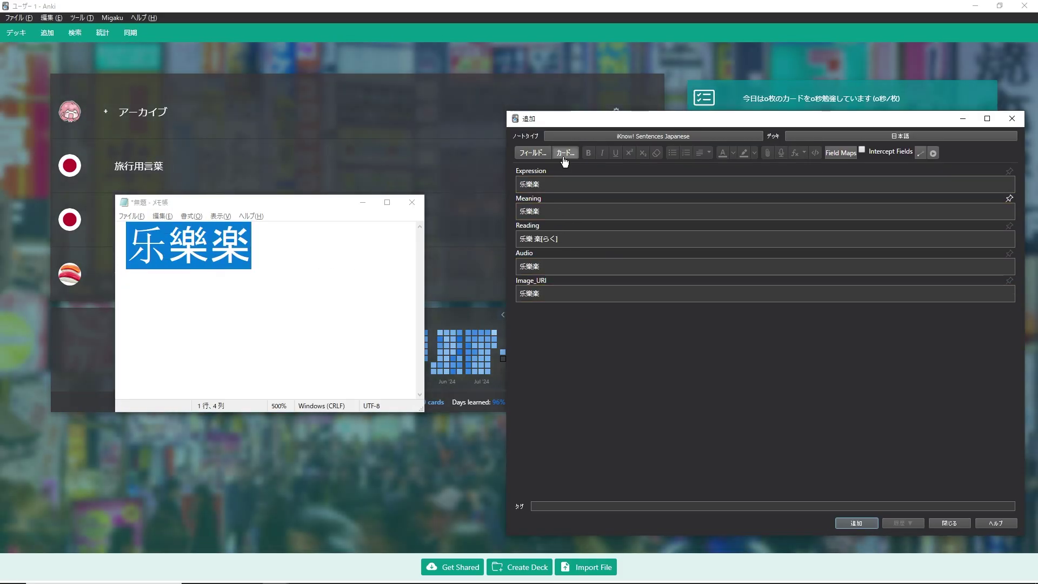
- Open the card templates and highlight the preview text to inspect how the glyphs render
click(566, 153)
drag(691, 144, 784, 268)
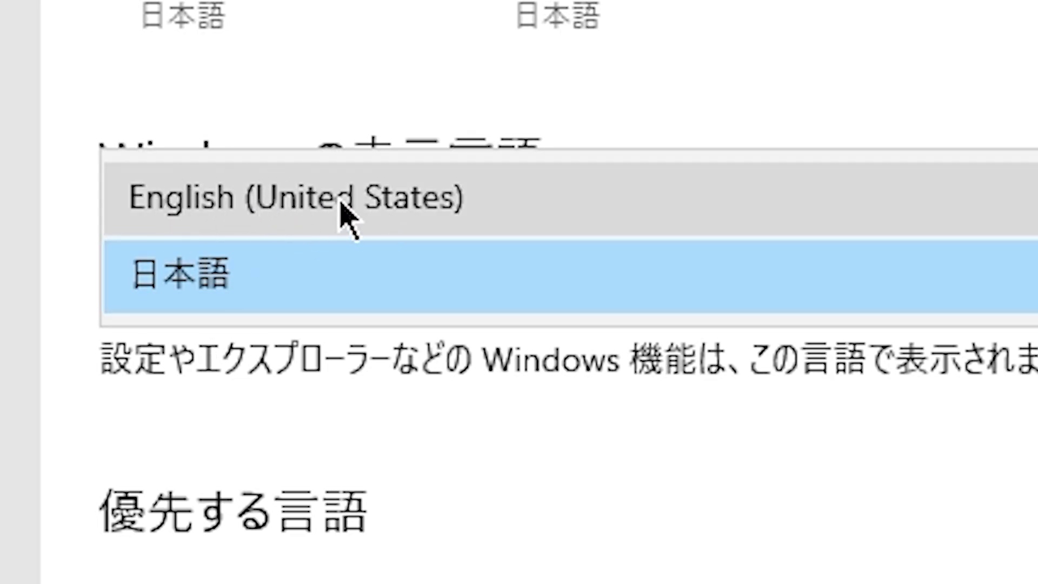
- Choose 日本語 as the Windows display language and start adding a preferred language
click(252, 272)
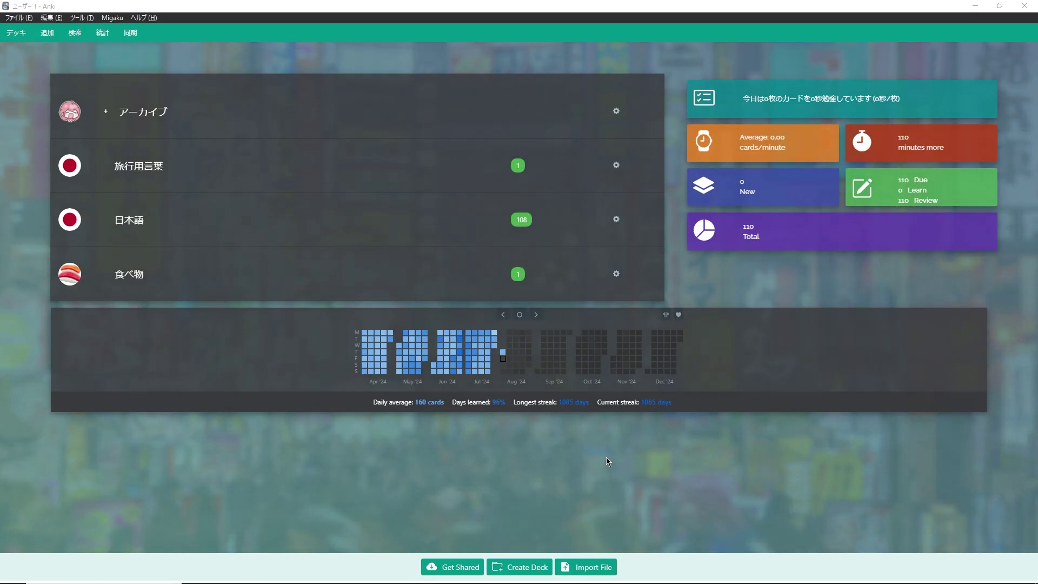
key(super)
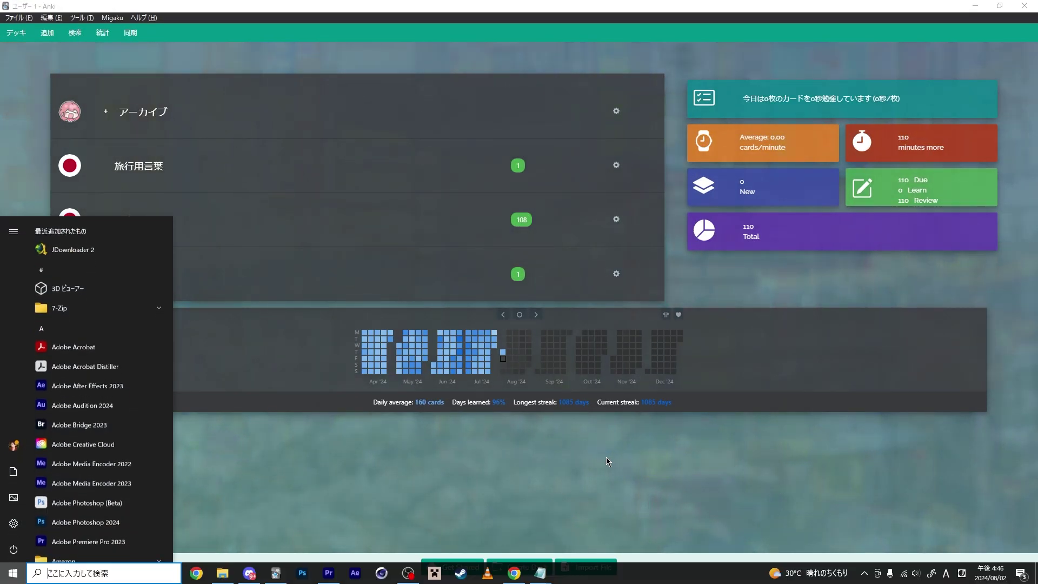
text(language)
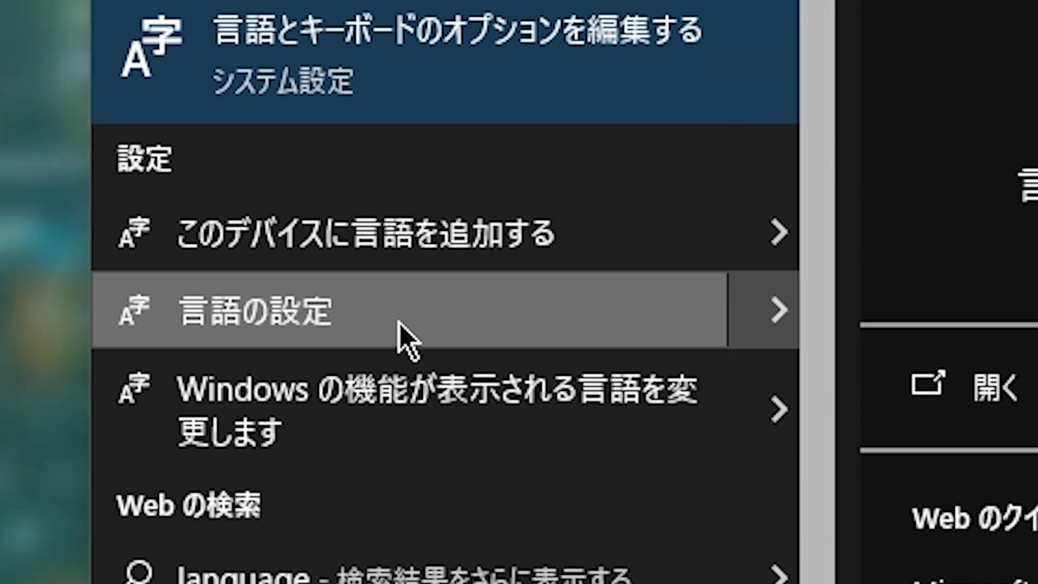
click(399, 319)
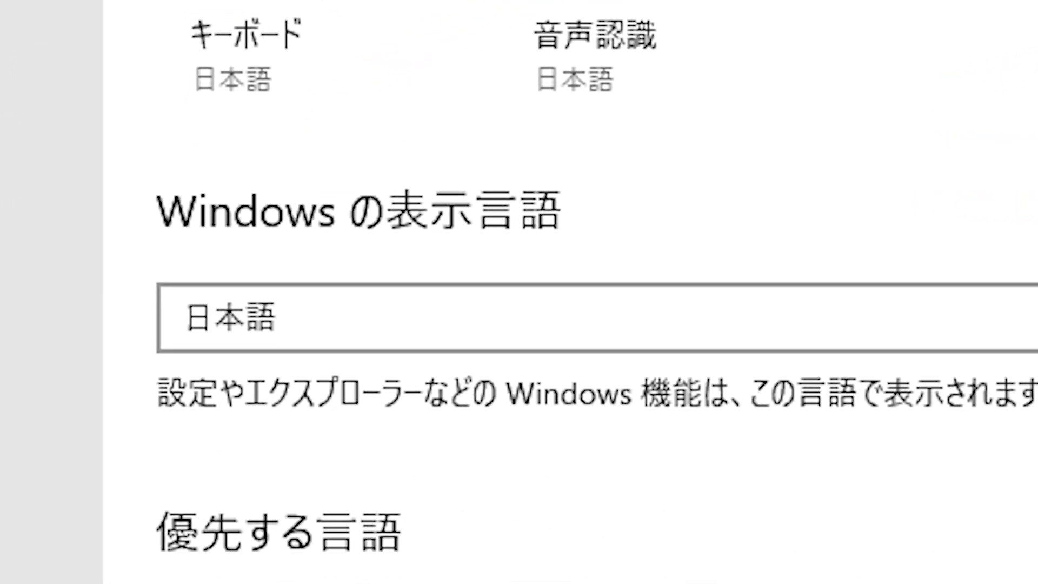
click(589, 341)
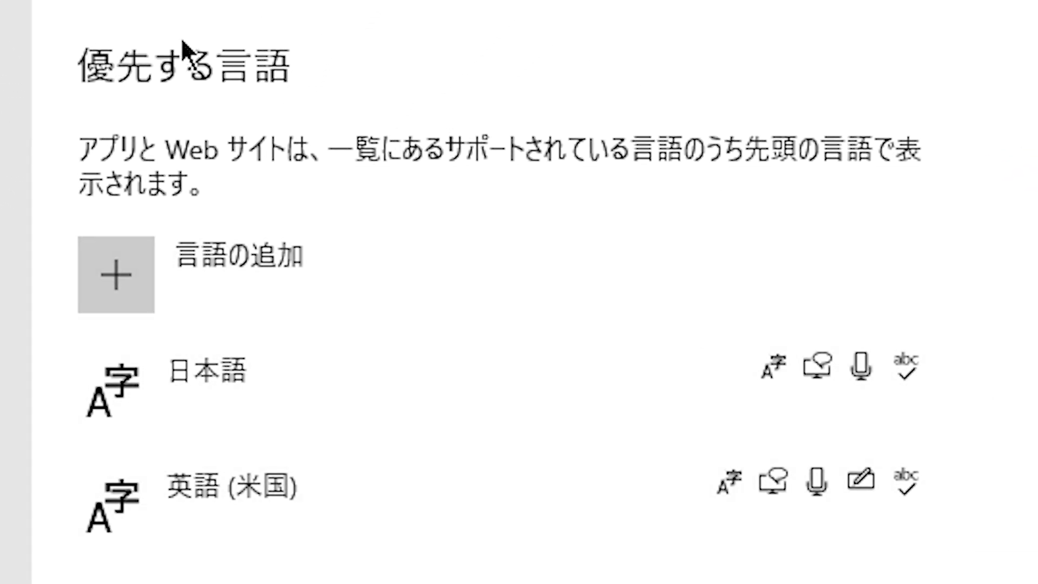
click(215, 287)
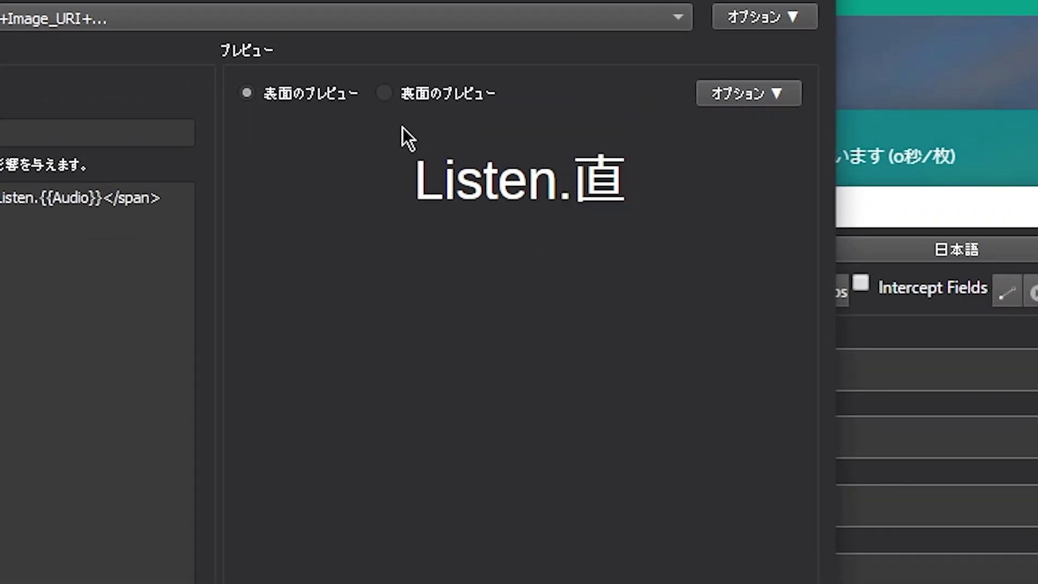
- Preview the card back and highlight the 直 lines with the ただし reading
click(384, 93)
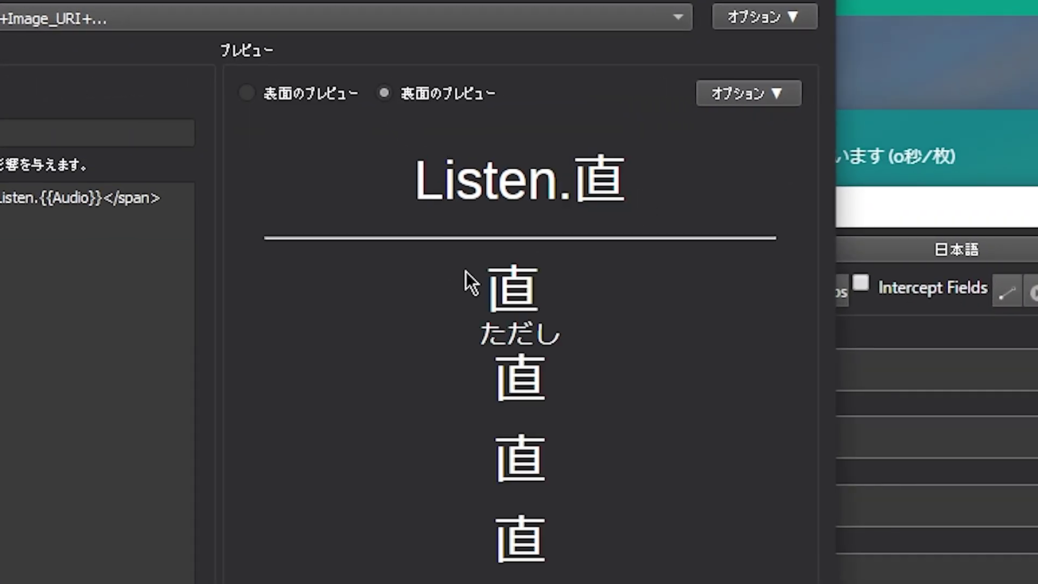
drag(486, 268, 535, 453)
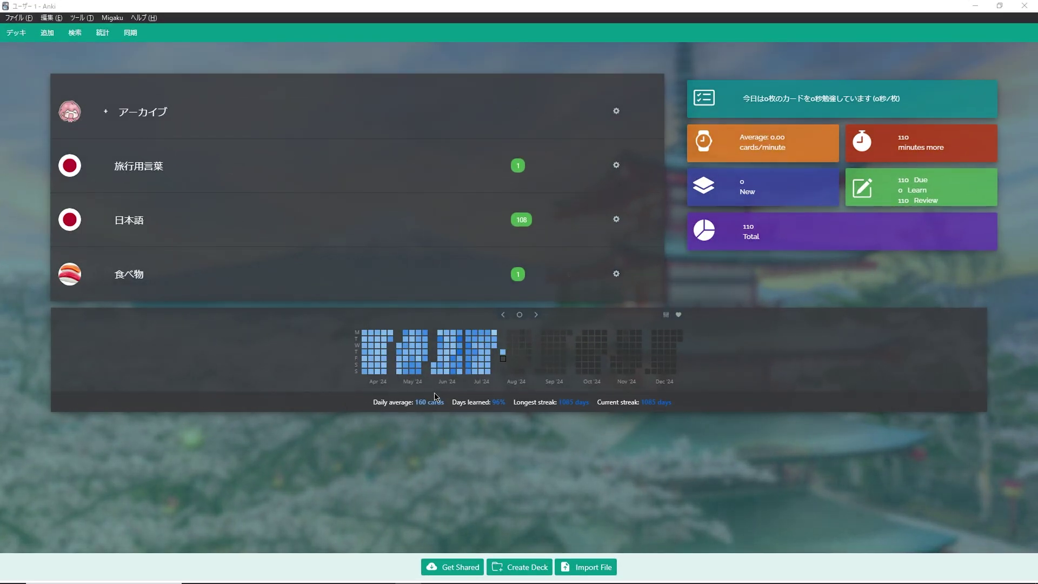
- Open Windows Settings and bring up the Add a feature dialog for optional features
key(super+i)
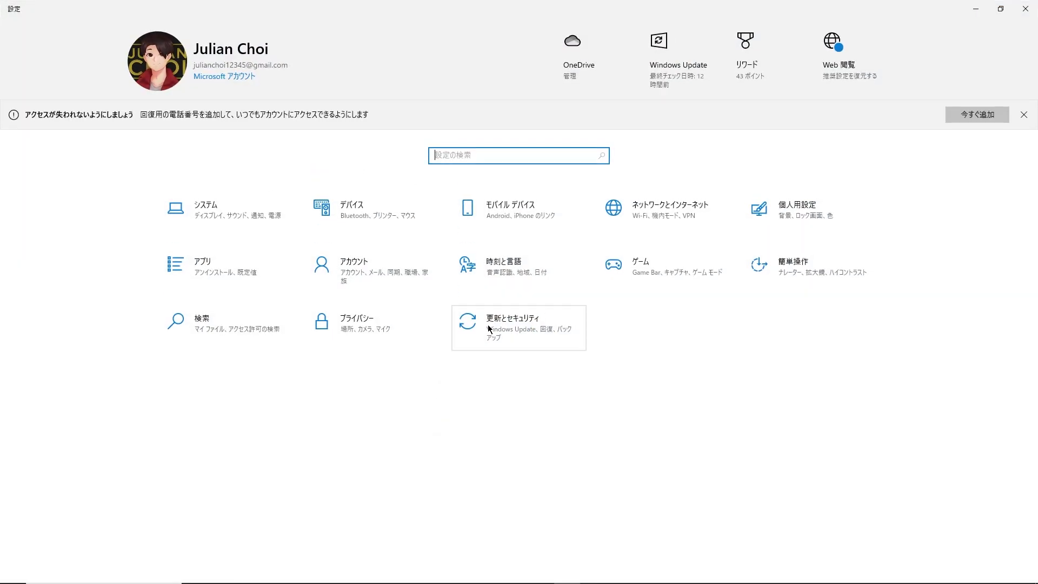
text(opt)
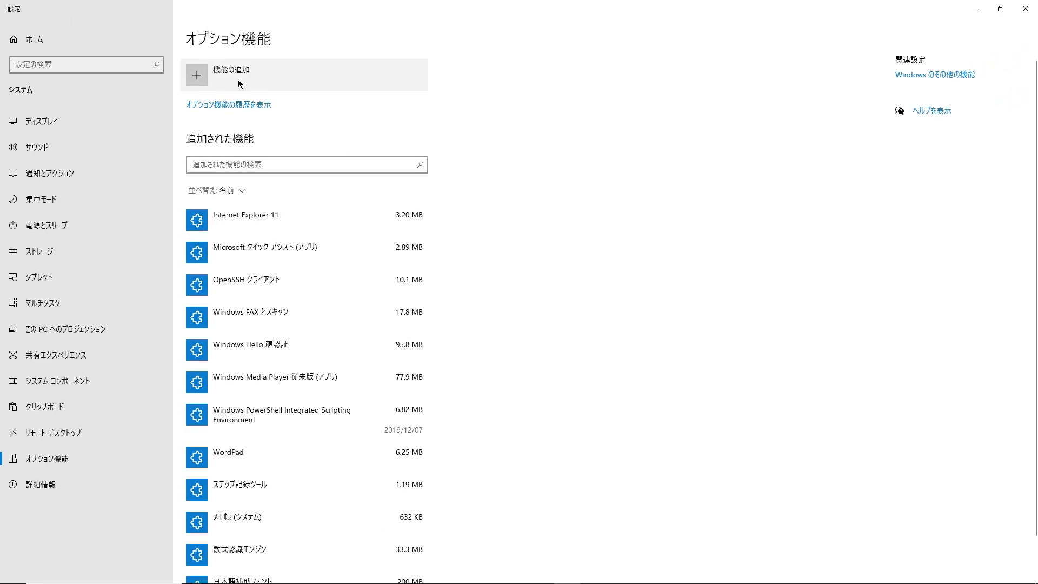
click(229, 70)
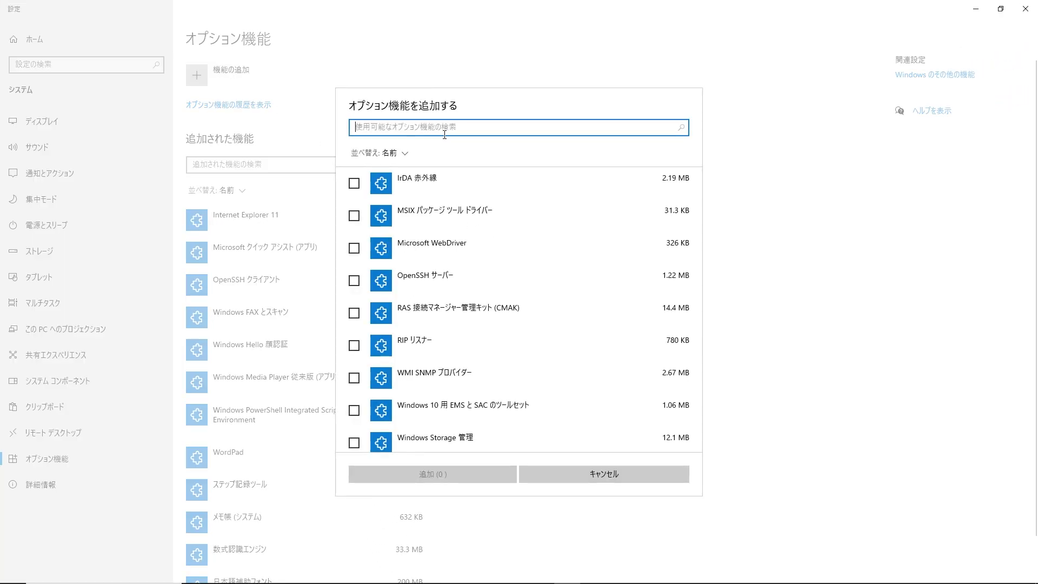
text(japanes)
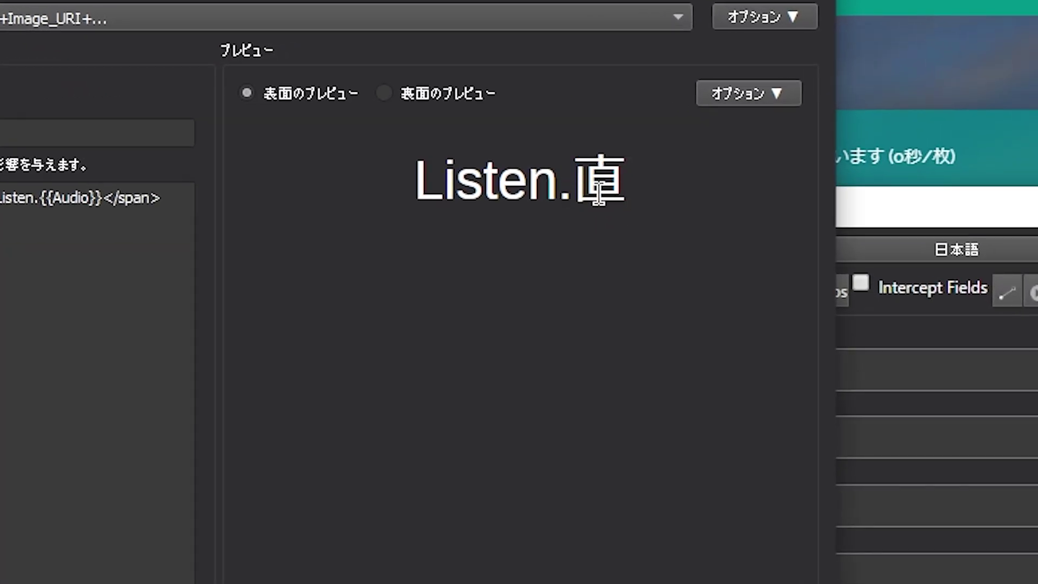
- Switch to the back preview again and highlight 直 and its ただし reading
click(385, 94)
drag(511, 272, 530, 403)
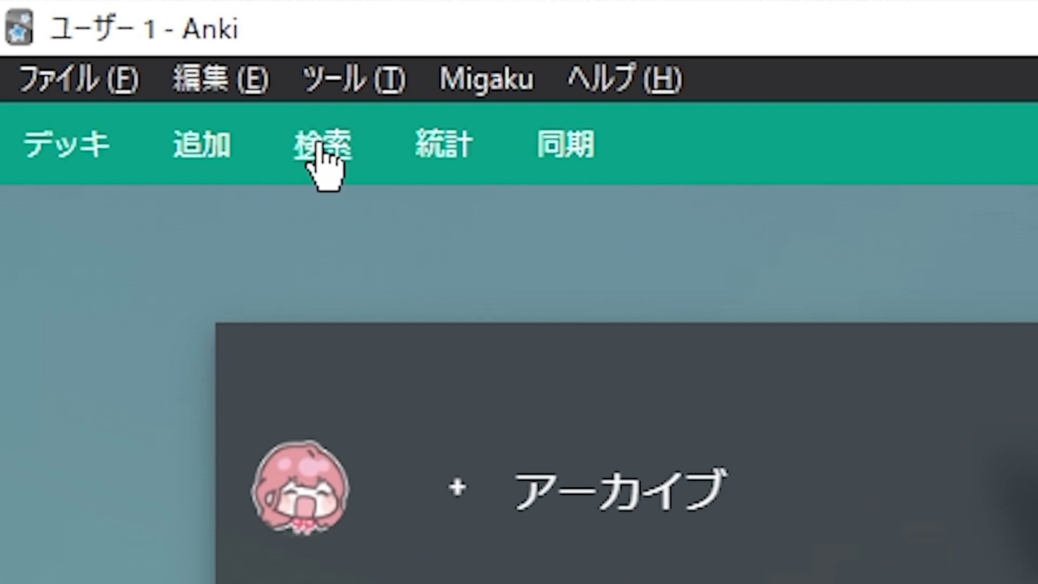
- Open the Browser, select the card めそめそ, and open its card templates
click(324, 150)
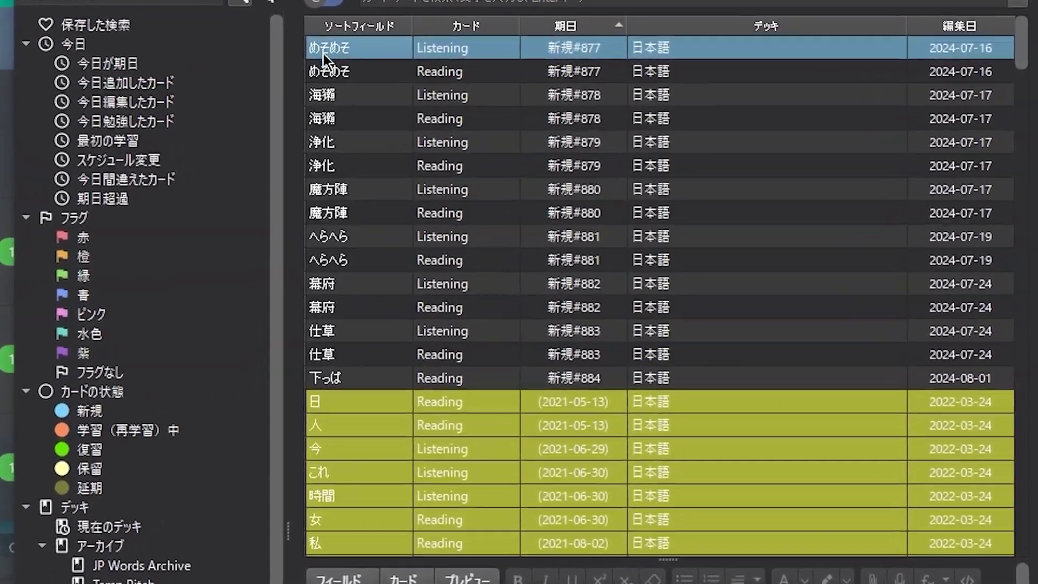
mouse_move(325, 50)
mouse_down()
mouse_move(371, 122)
mouse_move(376, 311)
mouse_up()
click(381, 304)
click(321, 53)
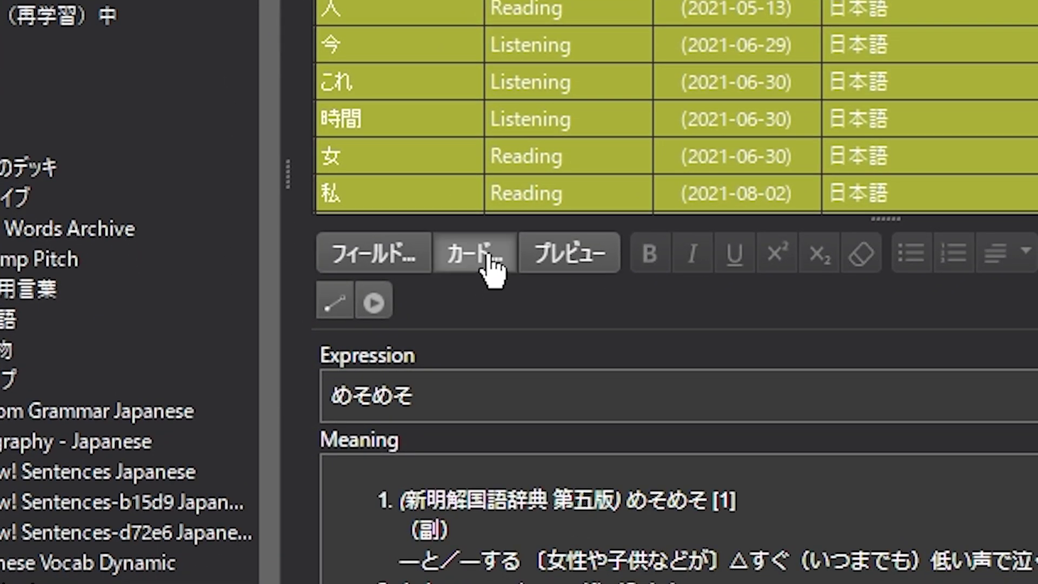
click(475, 254)
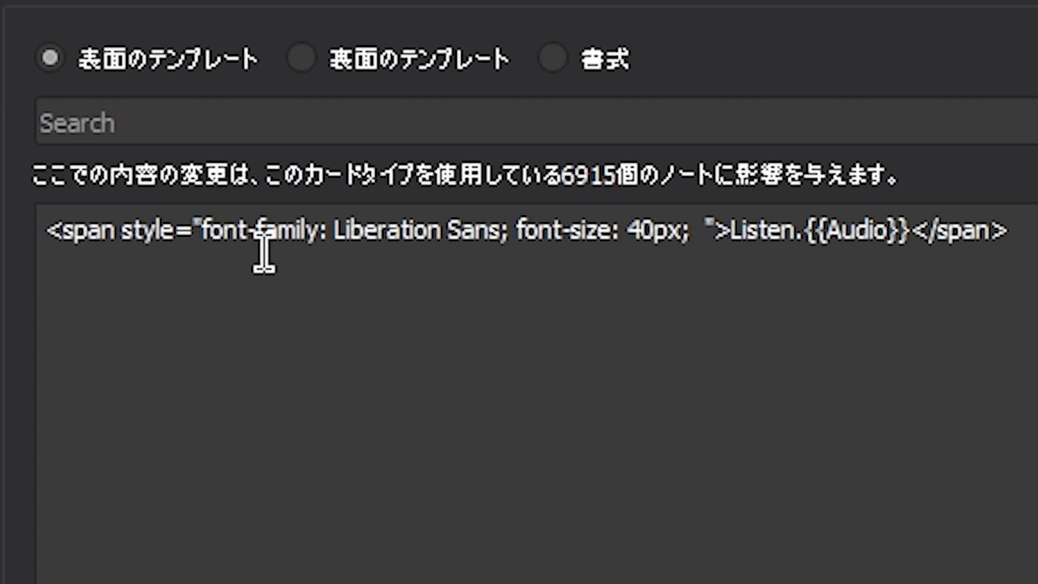
- Replace Liberation Sans with Meiryo in the front template's font-family
drag(201, 232, 503, 244)
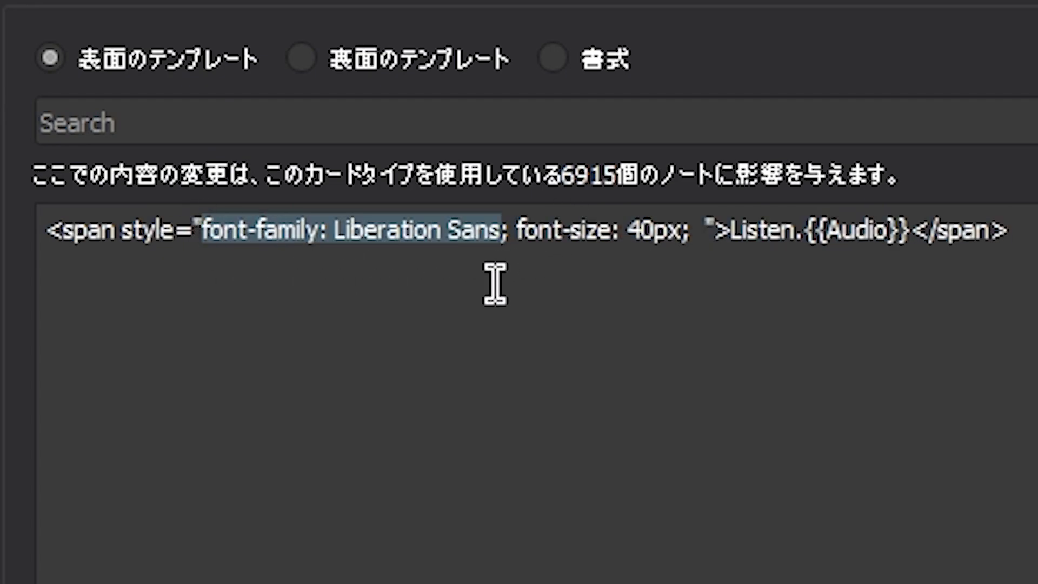
click(496, 284)
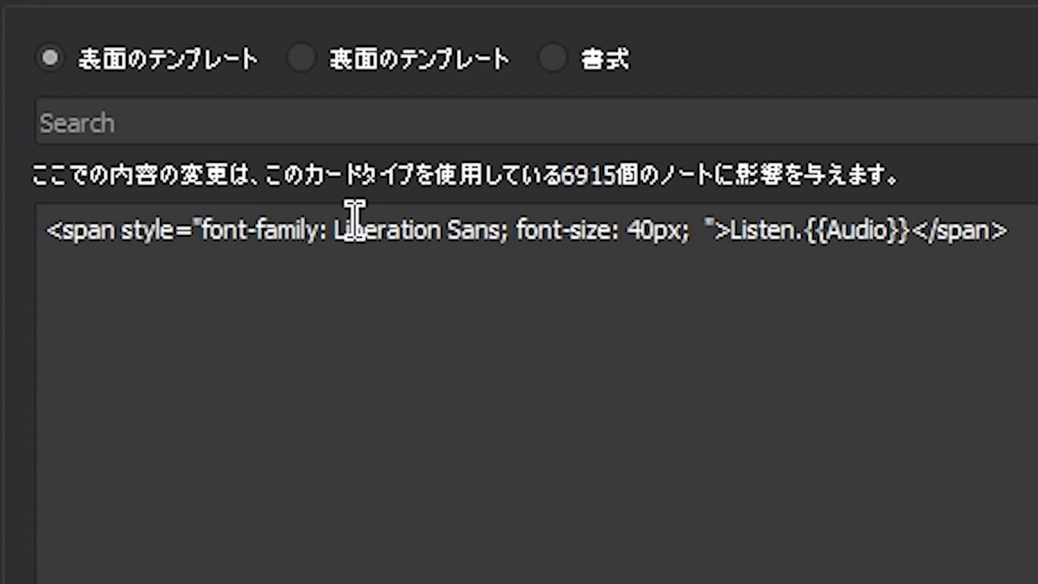
drag(334, 229, 491, 232)
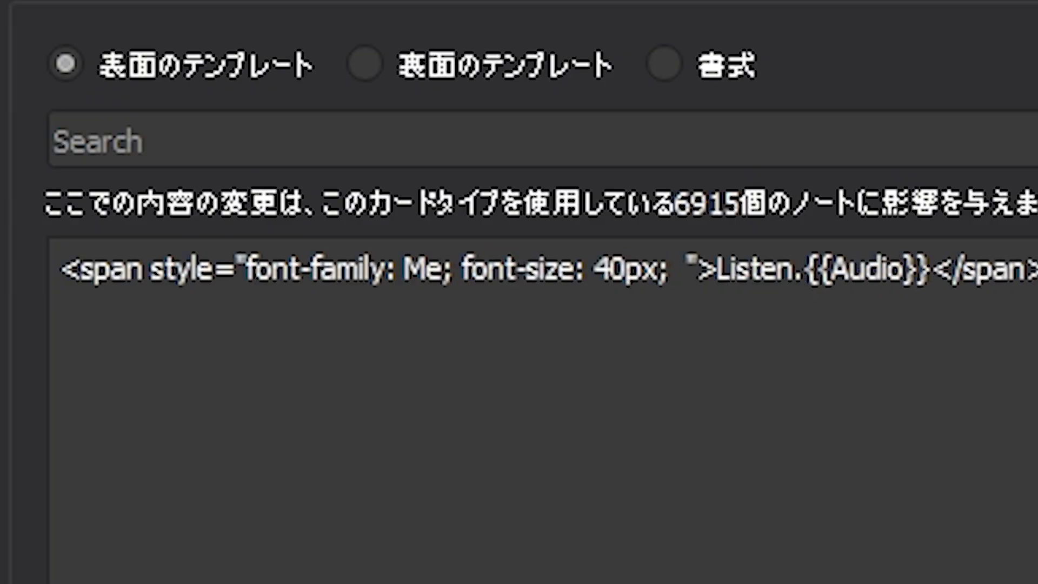
text(iryo)
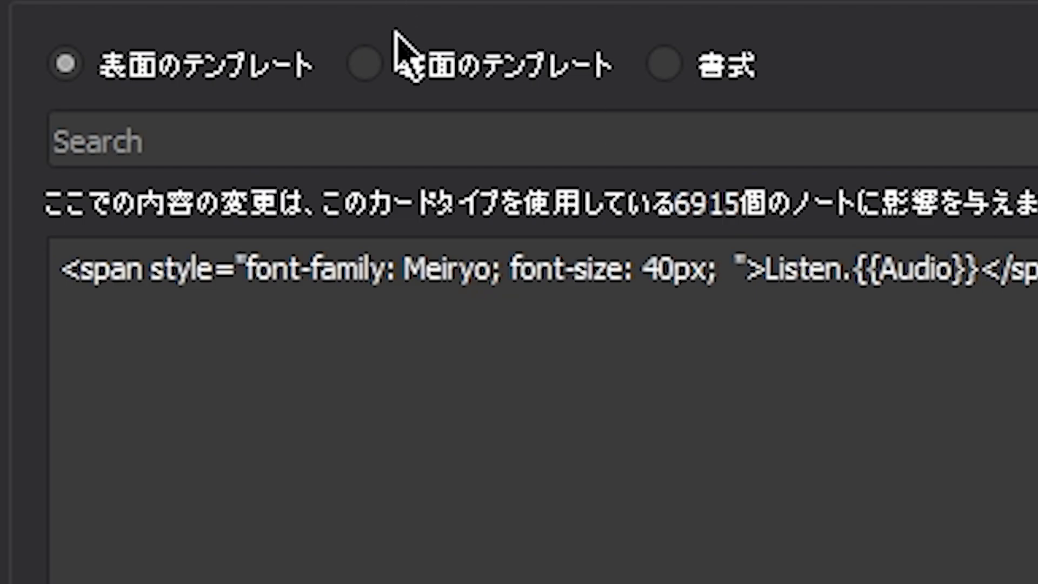
- Delete Liberation Sans from the back template's font-family
click(368, 66)
drag(401, 408, 578, 408)
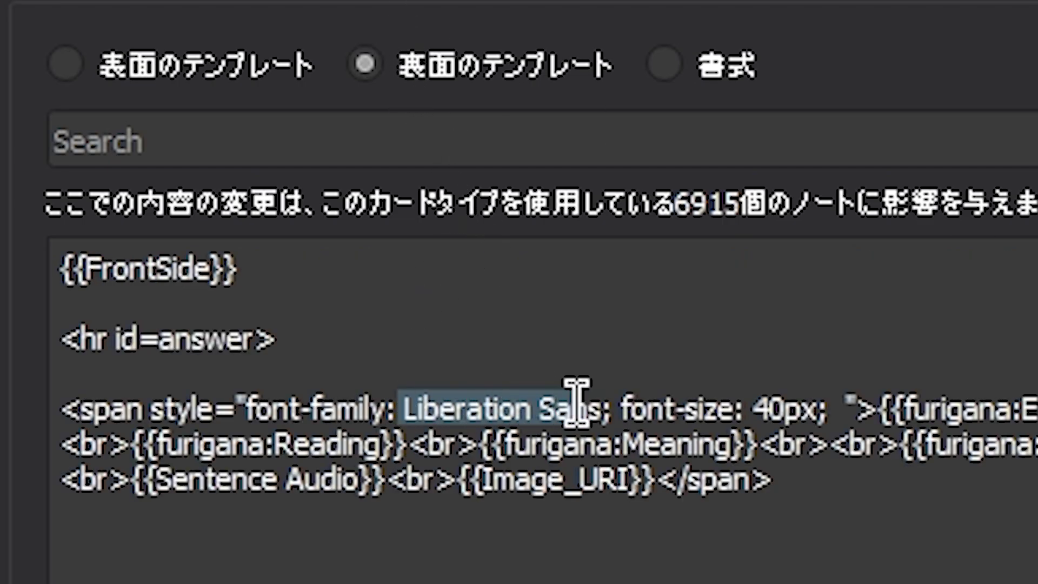
key(BackSpace)
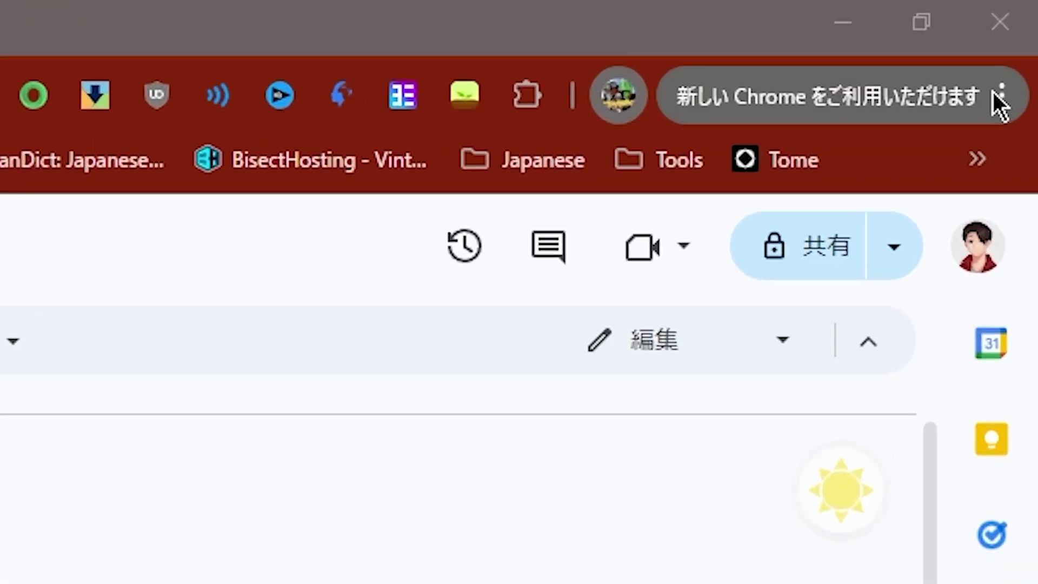
- Review Chrome's custom font settings, then start adding a preferred website language
click(1026, 34)
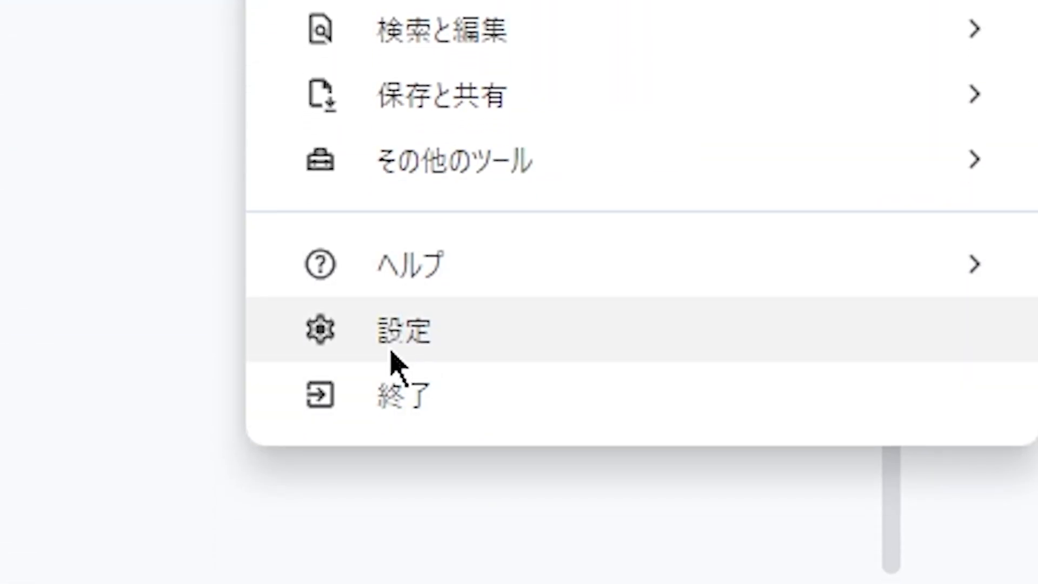
click(394, 348)
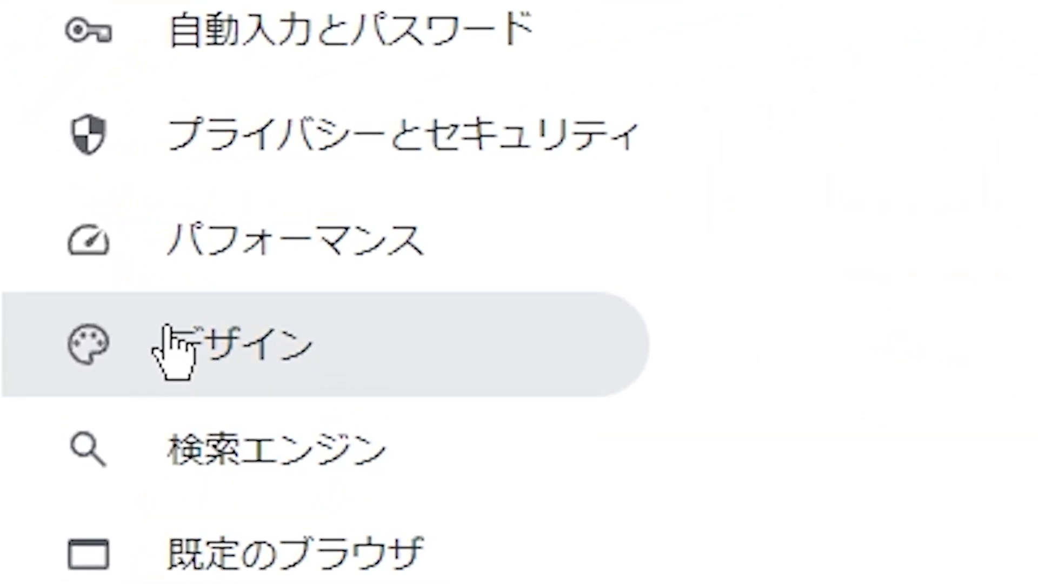
click(174, 349)
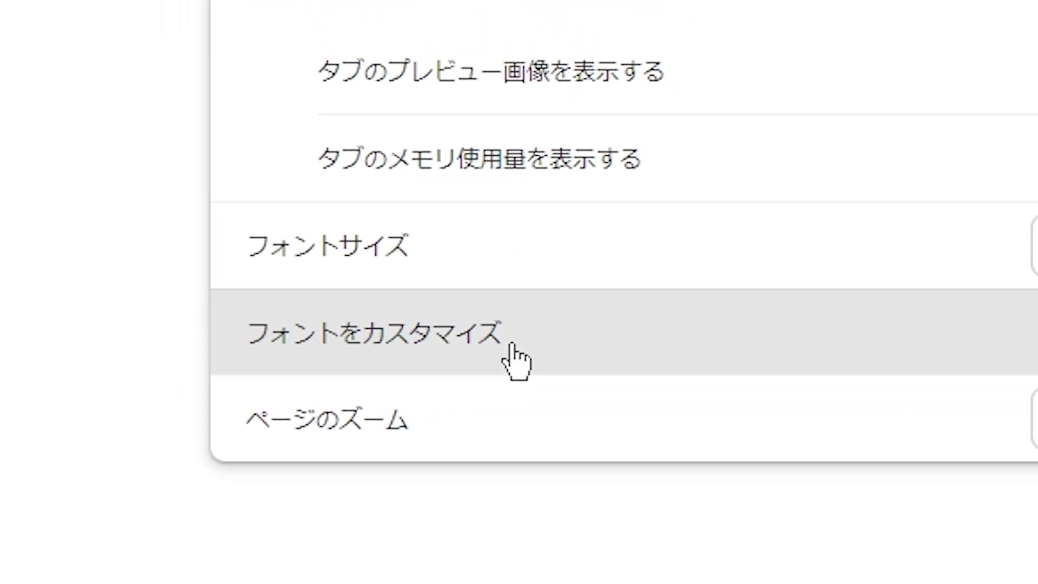
click(505, 325)
scroll(365, 269, down, 2)
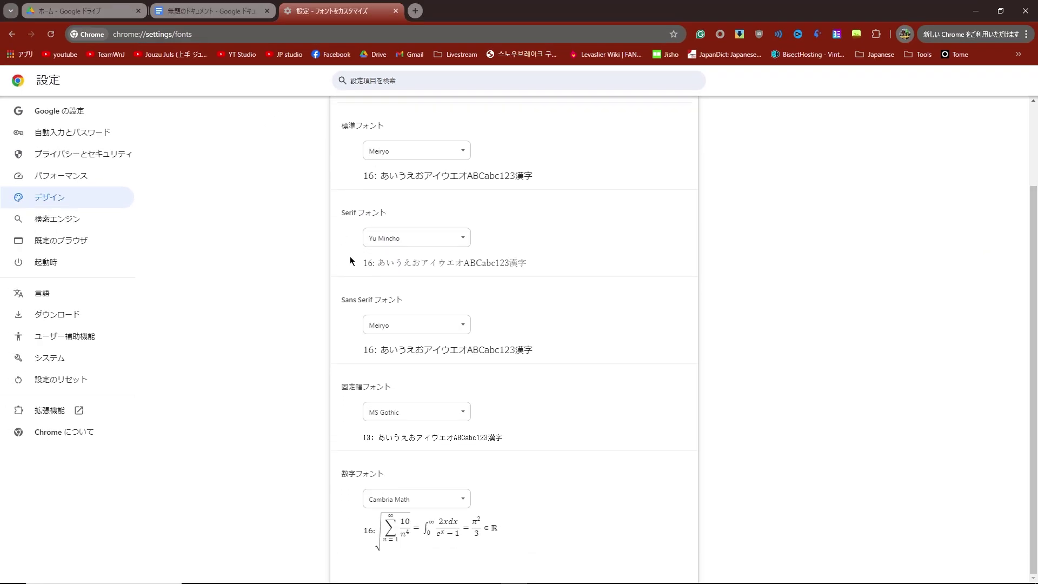
scroll(357, 260, up, 1)
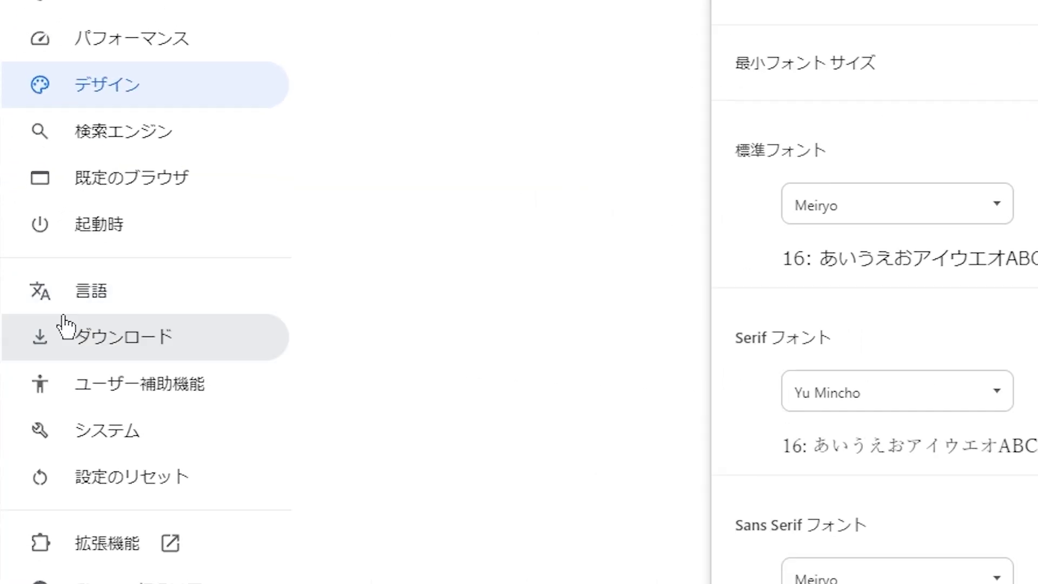
click(267, 307)
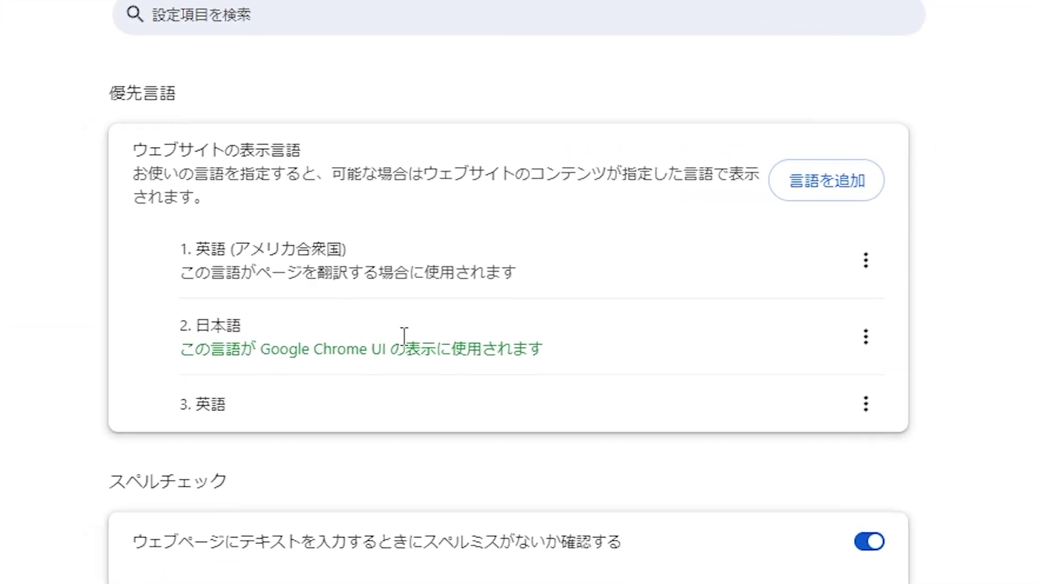
click(872, 188)
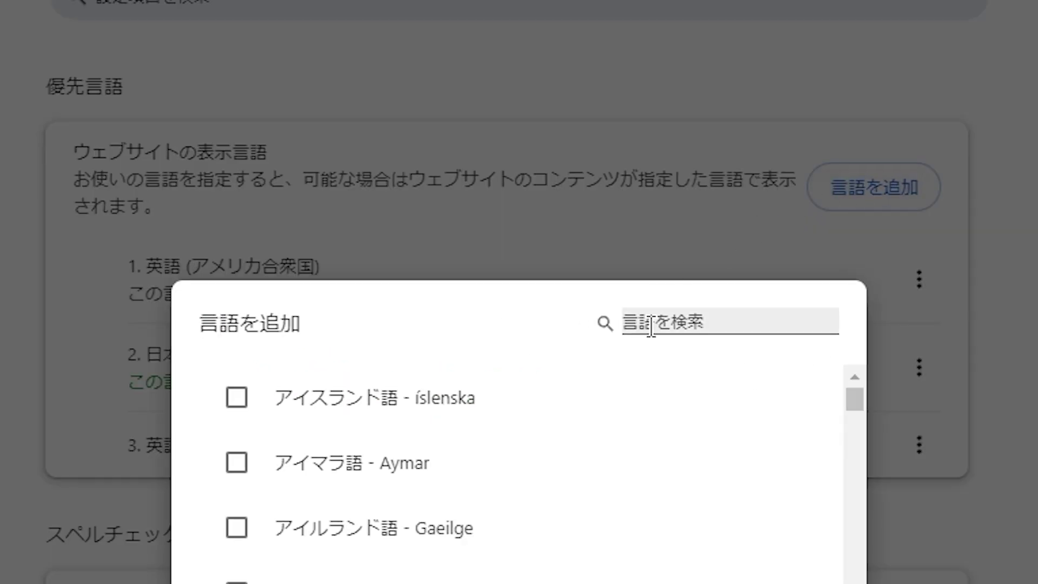
text(japanese)
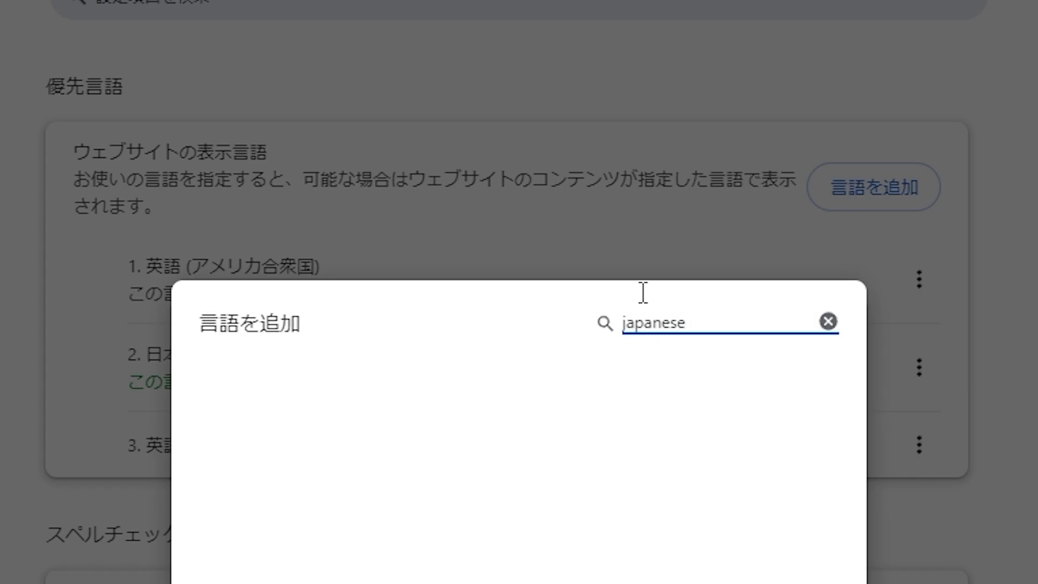